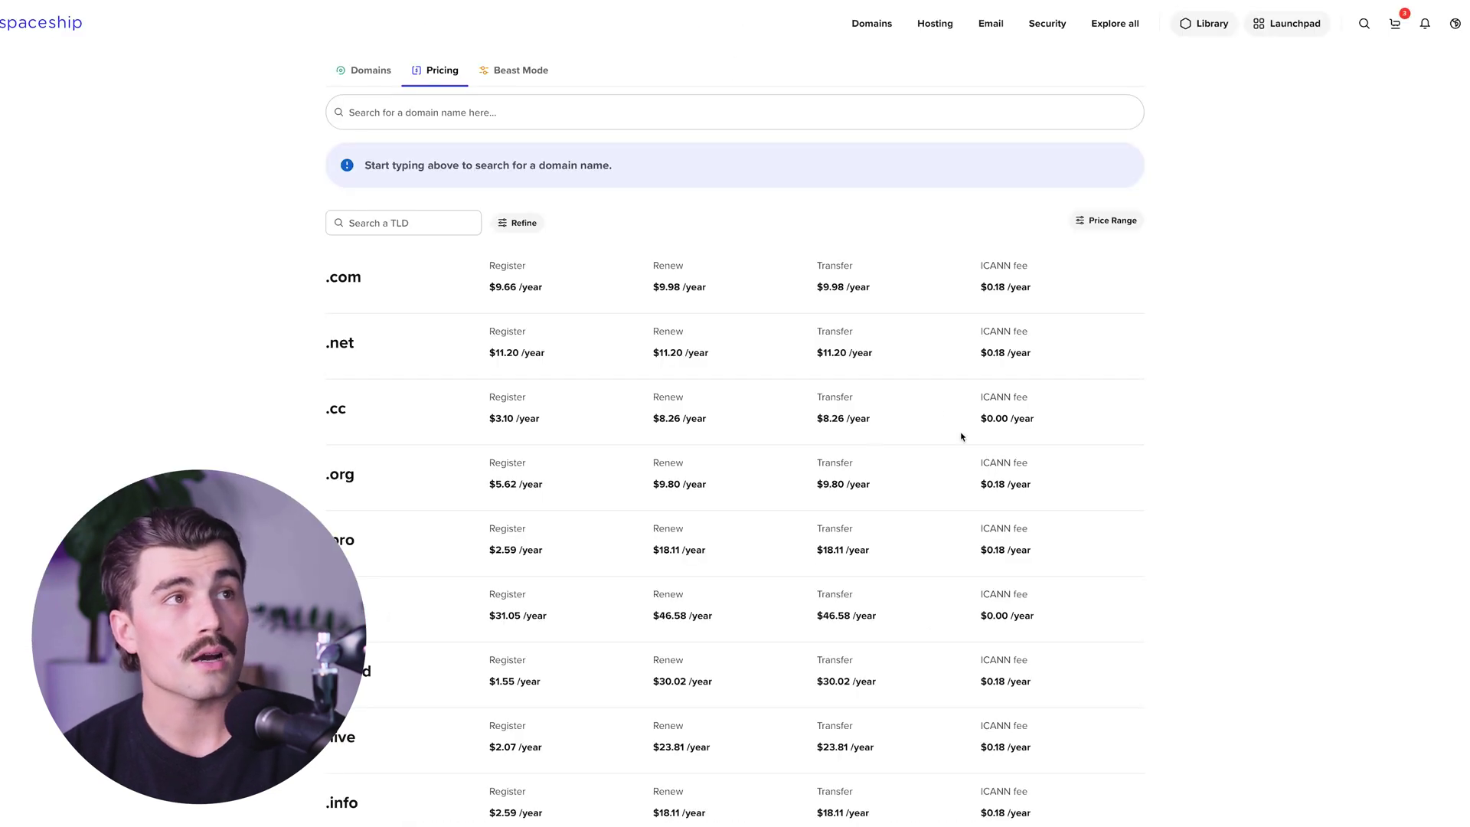
{"action": "scroll", "coordinate": [229, 299], "scroll_direction": "down", "scroll_amount": 6}
{"action": "scroll", "coordinate": [228, 299], "scroll_direction": "down", "scroll_amount": 5}
{"action": "scroll", "coordinate": [228, 299], "scroll_direction": "down", "scroll_amount": 5}
{"action": "scroll", "coordinate": [228, 300], "scroll_direction": "down", "scroll_amount": 6}
{"action": "scroll", "coordinate": [228, 299], "scroll_direction": "up", "scroll_amount": 6}
{"action": "scroll", "coordinate": [228, 299], "scroll_direction": "up", "scroll_amount": 4}
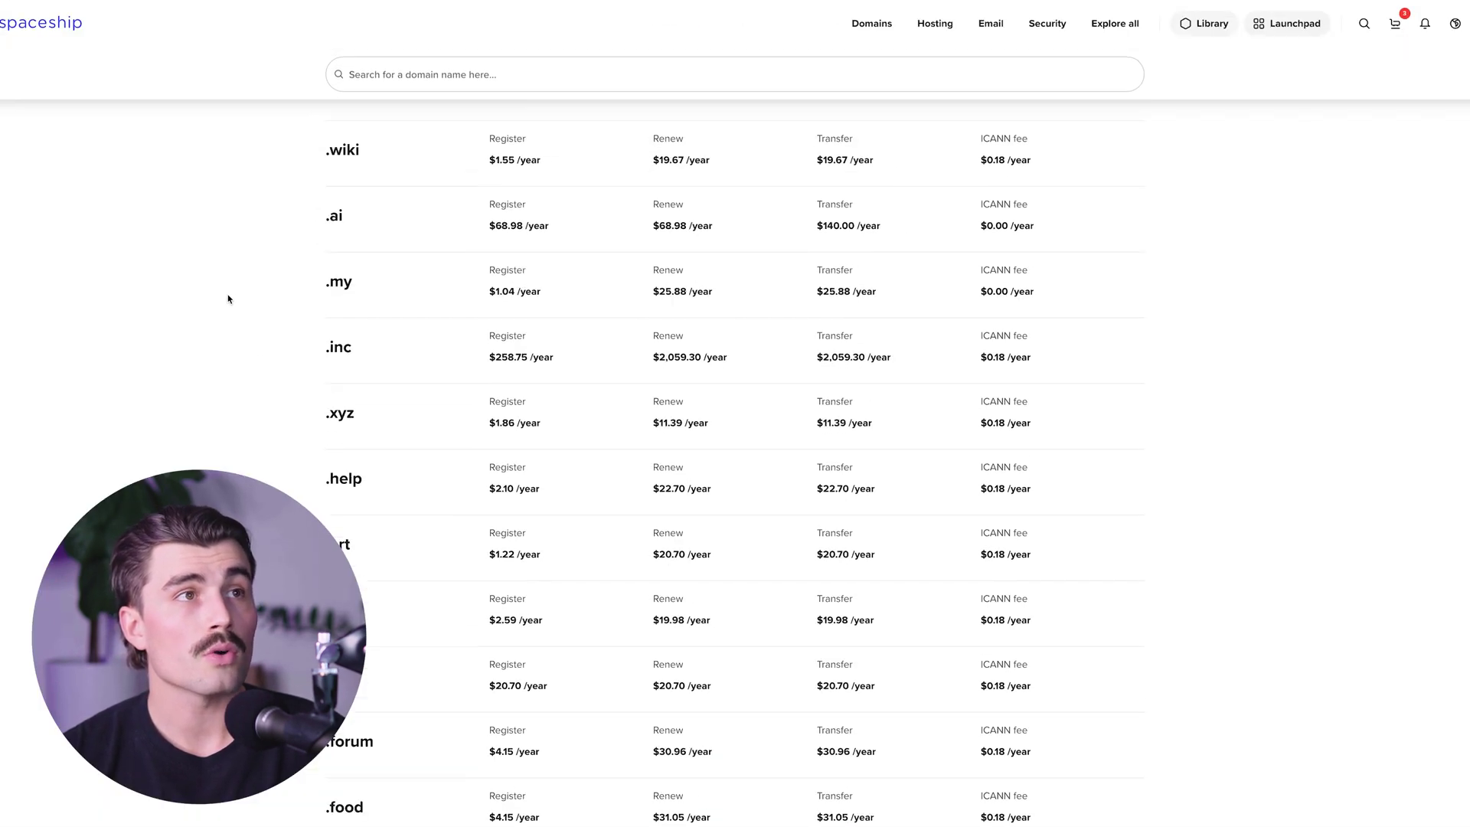
{"action": "scroll", "coordinate": [229, 298], "scroll_direction": "up", "scroll_amount": 4}
{"action": "scroll", "coordinate": [229, 299], "scroll_direction": "up", "scroll_amount": 3}
{"action": "scroll", "coordinate": [228, 300], "scroll_direction": "up", "scroll_amount": 2}
{"action": "scroll", "coordinate": [229, 298], "scroll_direction": "up", "scroll_amount": 1}
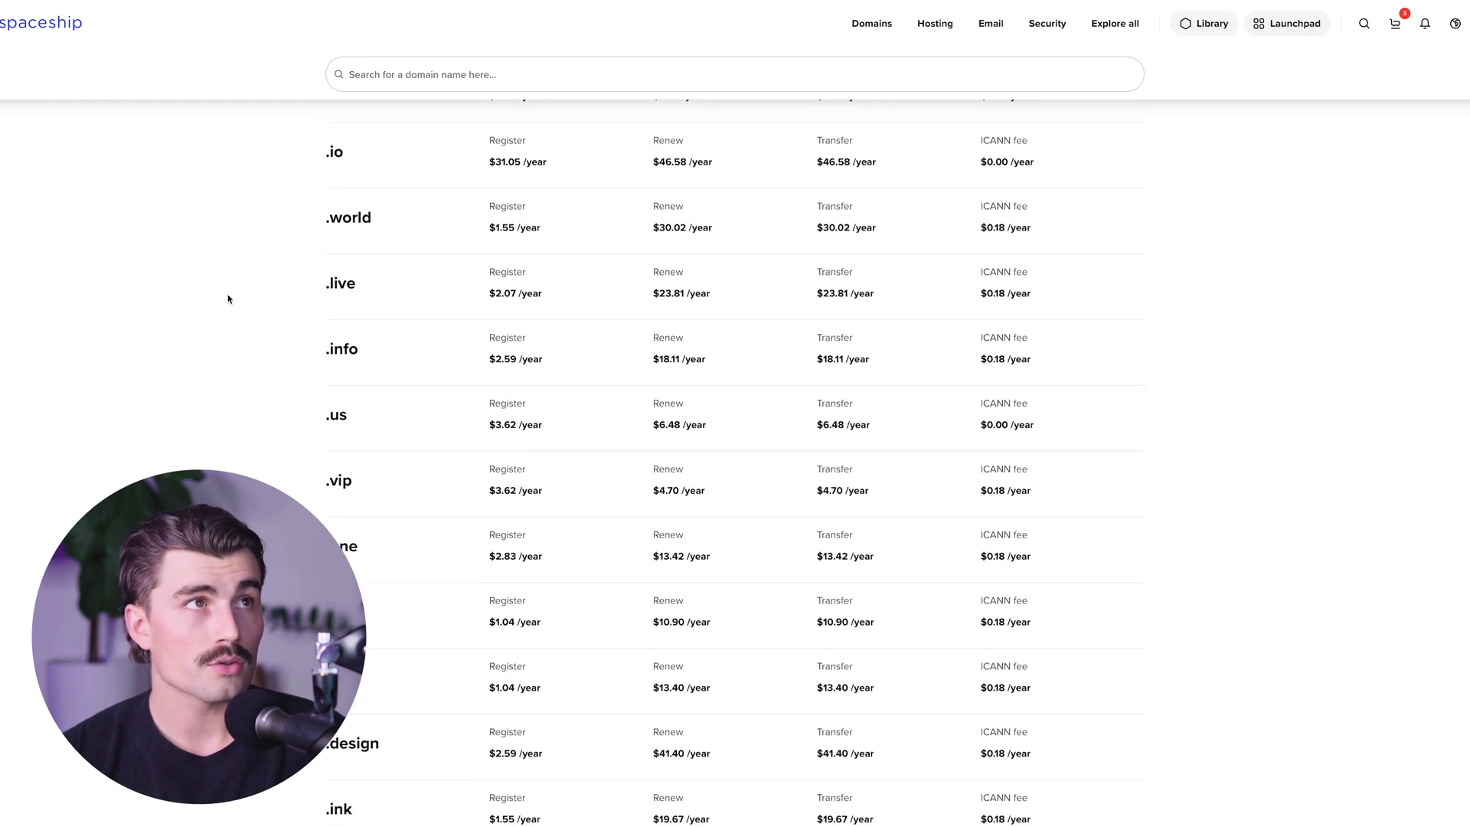
{"action": "scroll", "coordinate": [228, 299], "scroll_direction": "up", "scroll_amount": 1}
{"action": "scroll", "coordinate": [228, 299], "scroll_direction": "up", "scroll_amount": 1}
{"action": "scroll", "coordinate": [229, 298], "scroll_direction": "up", "scroll_amount": 2}
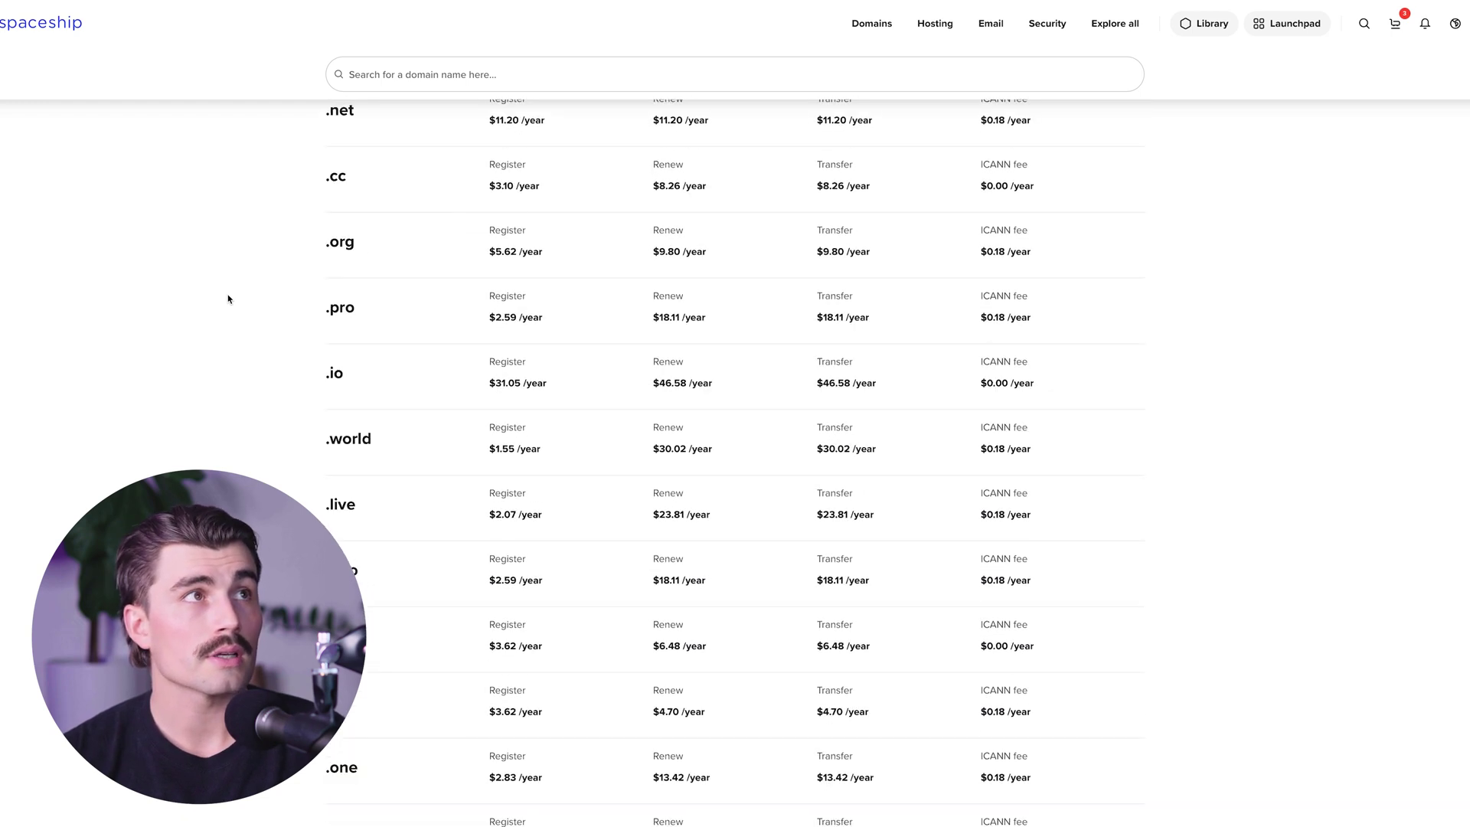
{"action": "scroll", "coordinate": [228, 299], "scroll_direction": "up", "scroll_amount": 1}
{"action": "scroll", "coordinate": [229, 300], "scroll_direction": "up", "scroll_amount": 2}
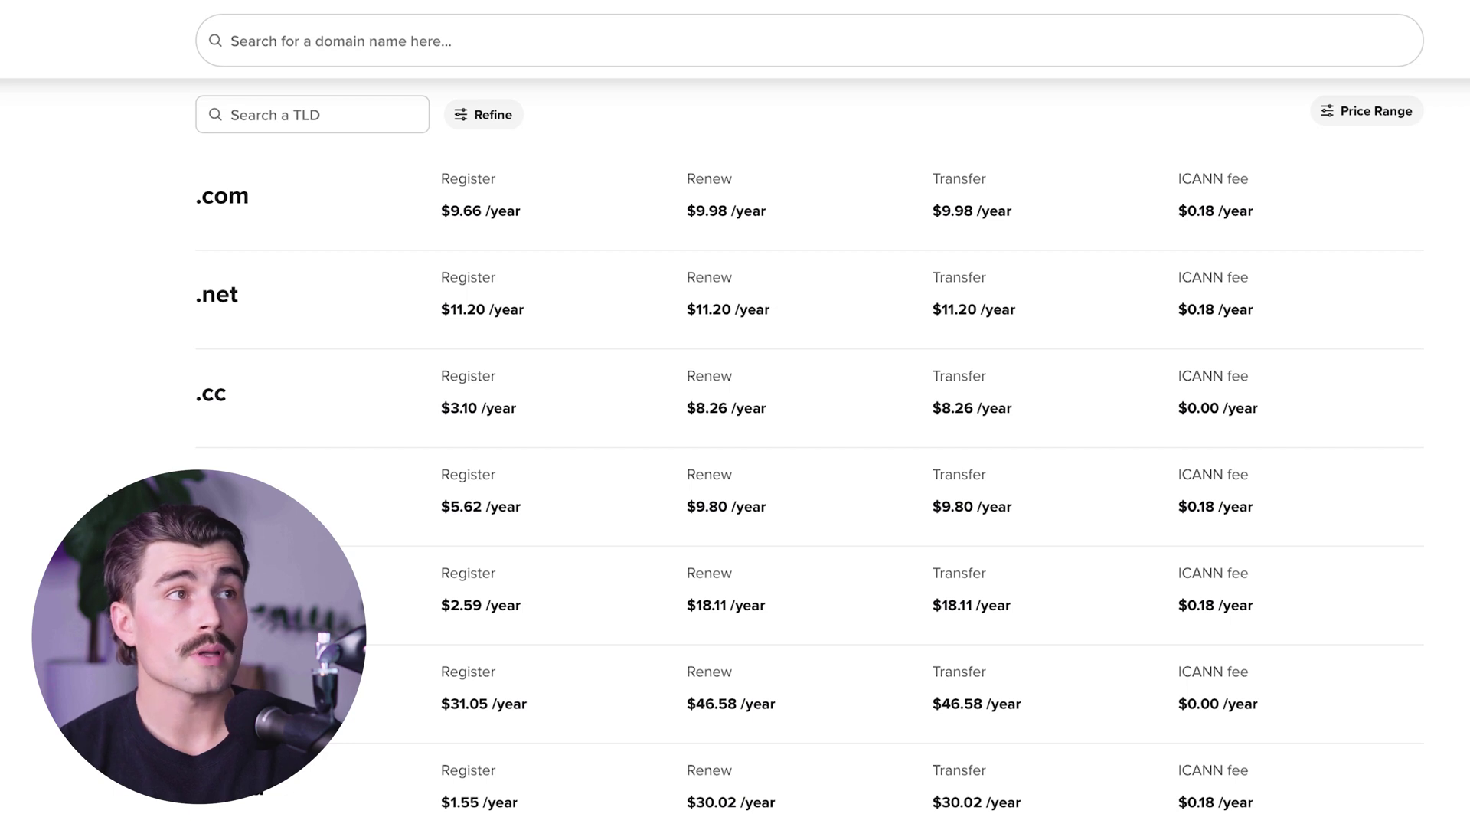
{"action": "scroll", "coordinate": [274, 286], "scroll_direction": "down", "scroll_amount": 2}
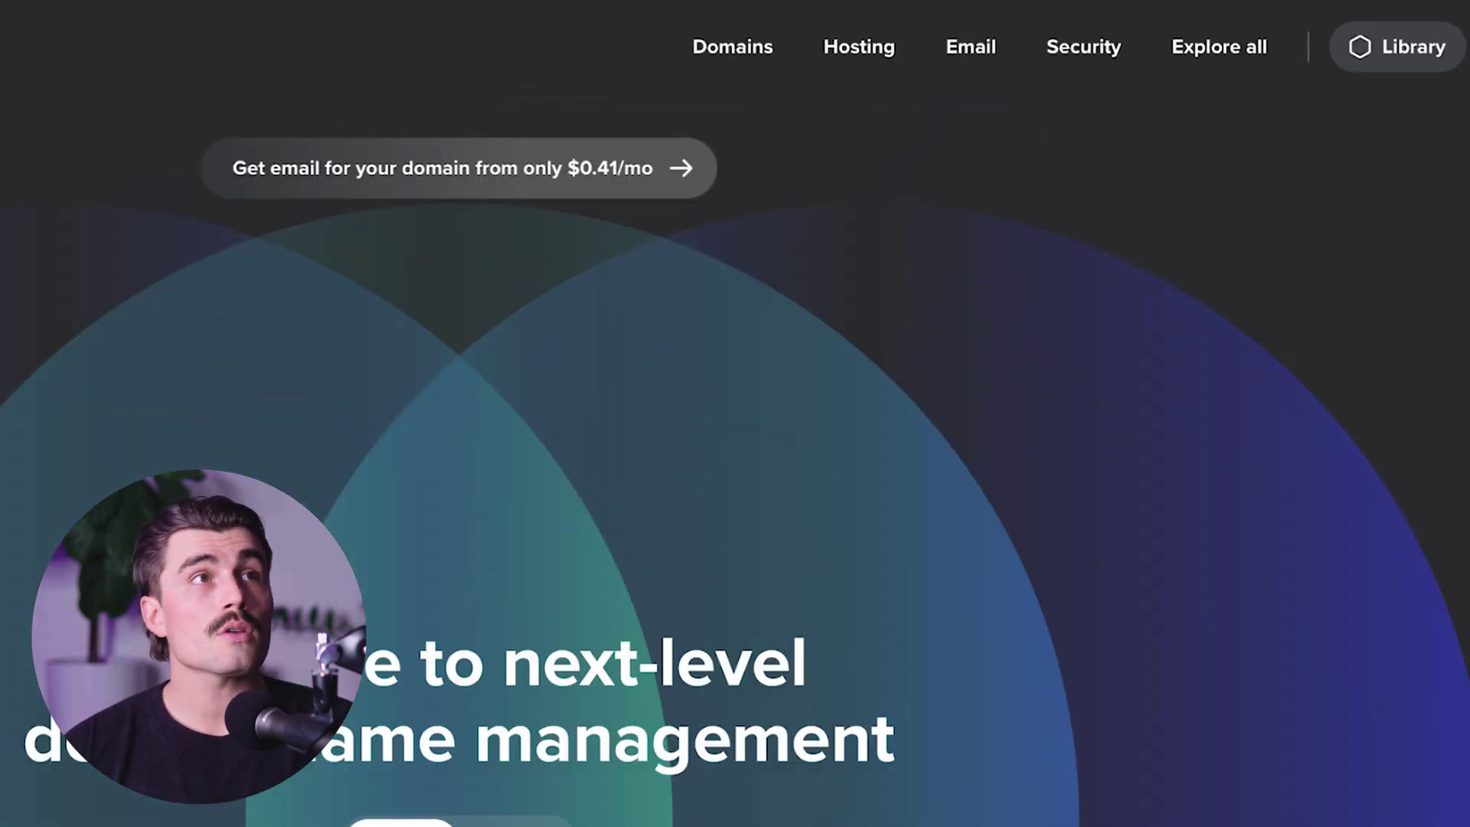
Step: Open the Domains menu to begin a Beast Mode search for 'kitchen'
{"action": "left_click", "coordinate": [733, 46]}
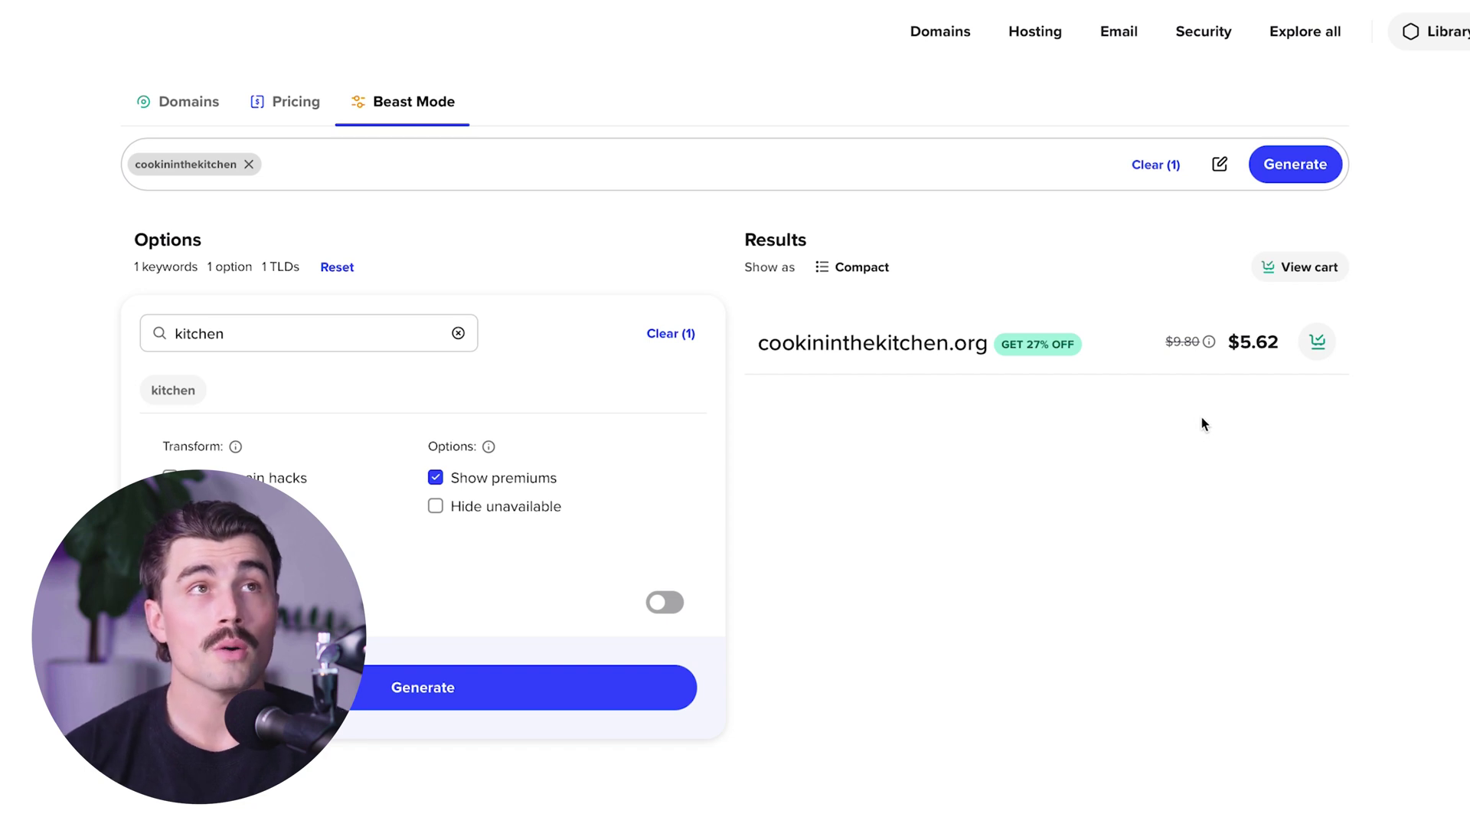
Step: Add the Essential Shared Hosting 30-day free trial and remove mlivuveiuv.org from the cart
{"action": "left_click", "coordinate": [1035, 31]}
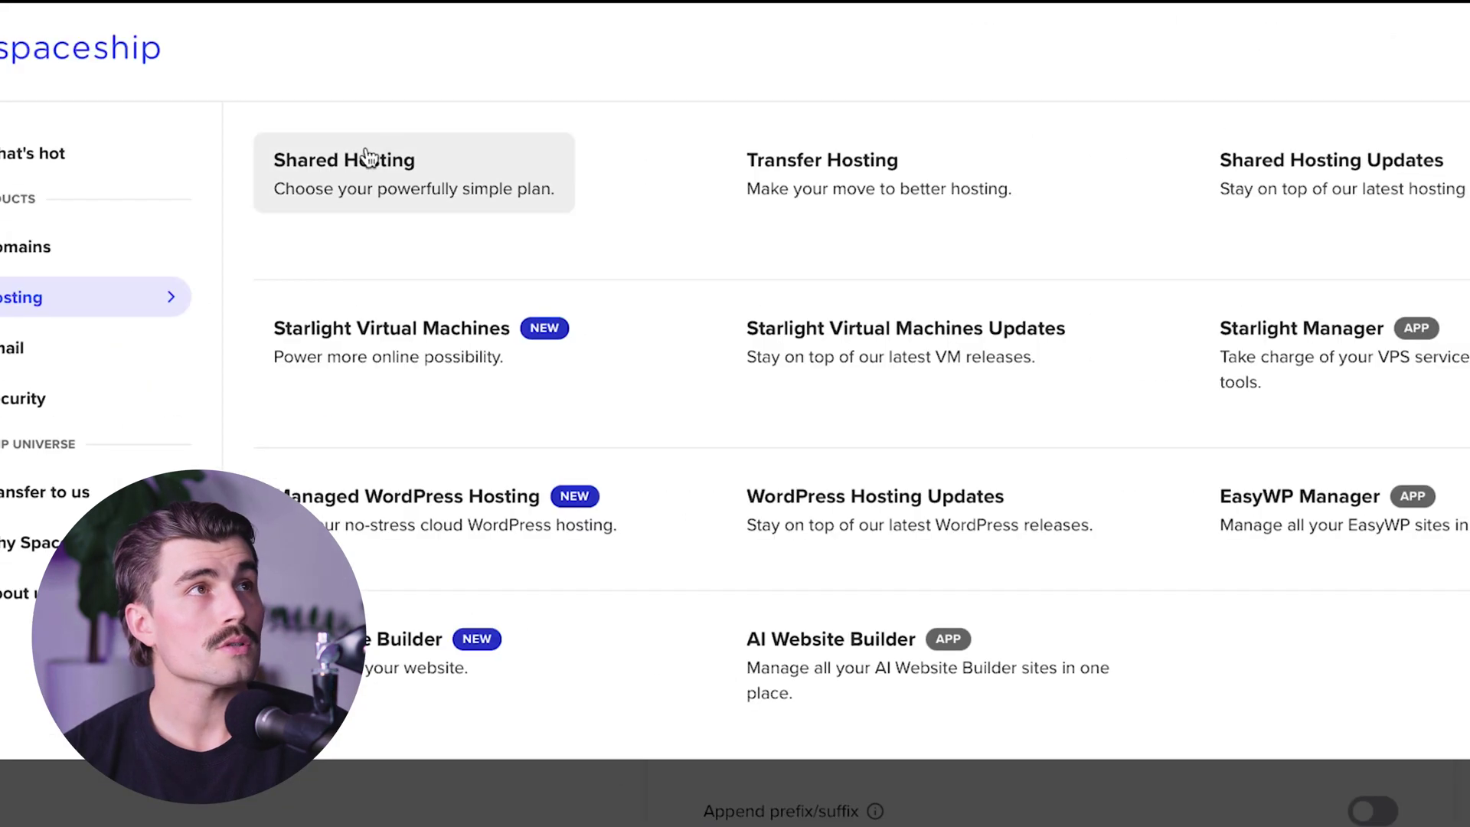
{"action": "left_click", "coordinate": [345, 157]}
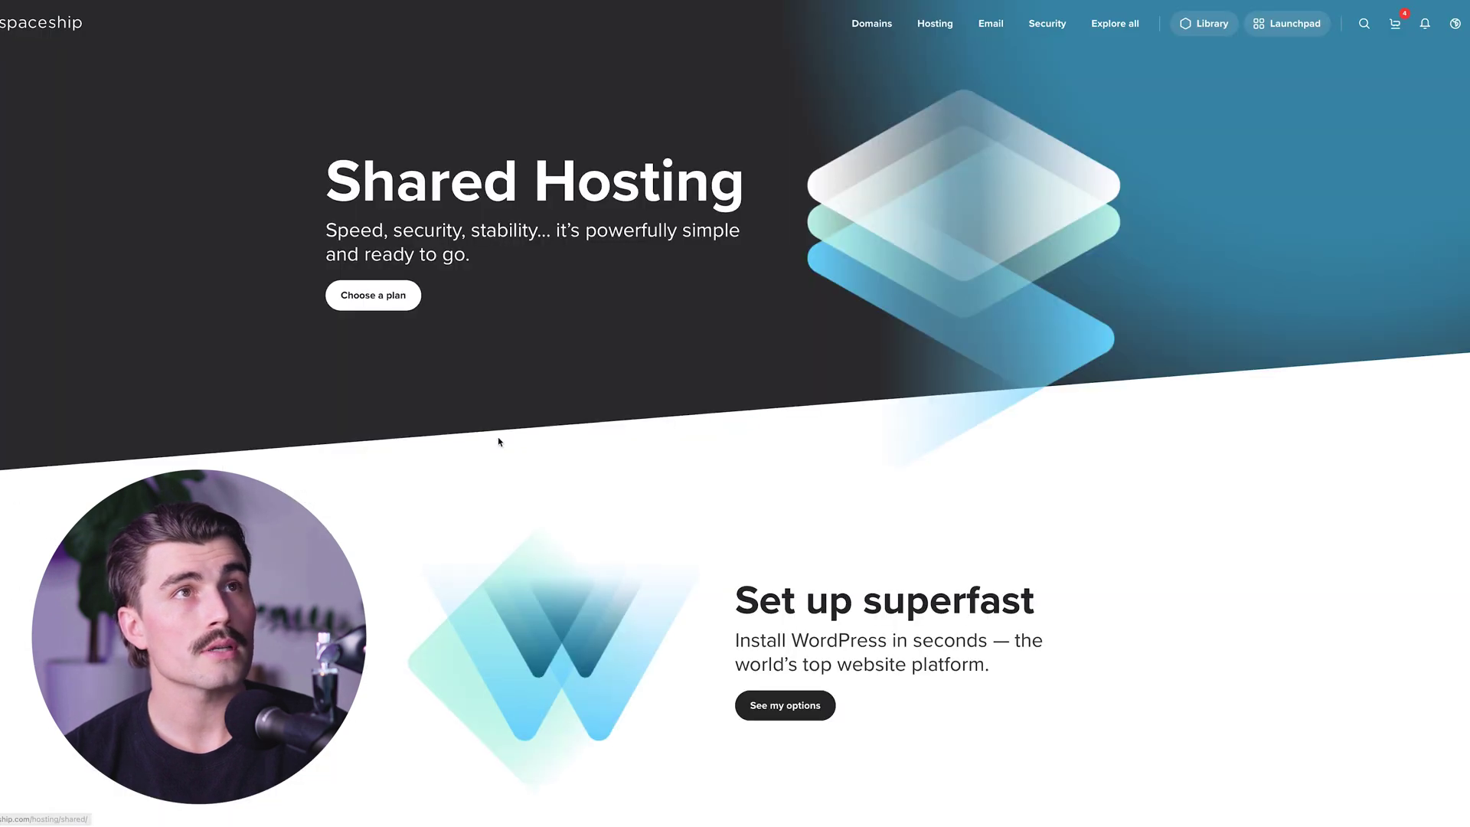
{"action": "scroll", "coordinate": [500, 441], "scroll_direction": "down", "scroll_amount": 10}
{"action": "scroll", "coordinate": [735, 380], "scroll_direction": "down", "scroll_amount": 10}
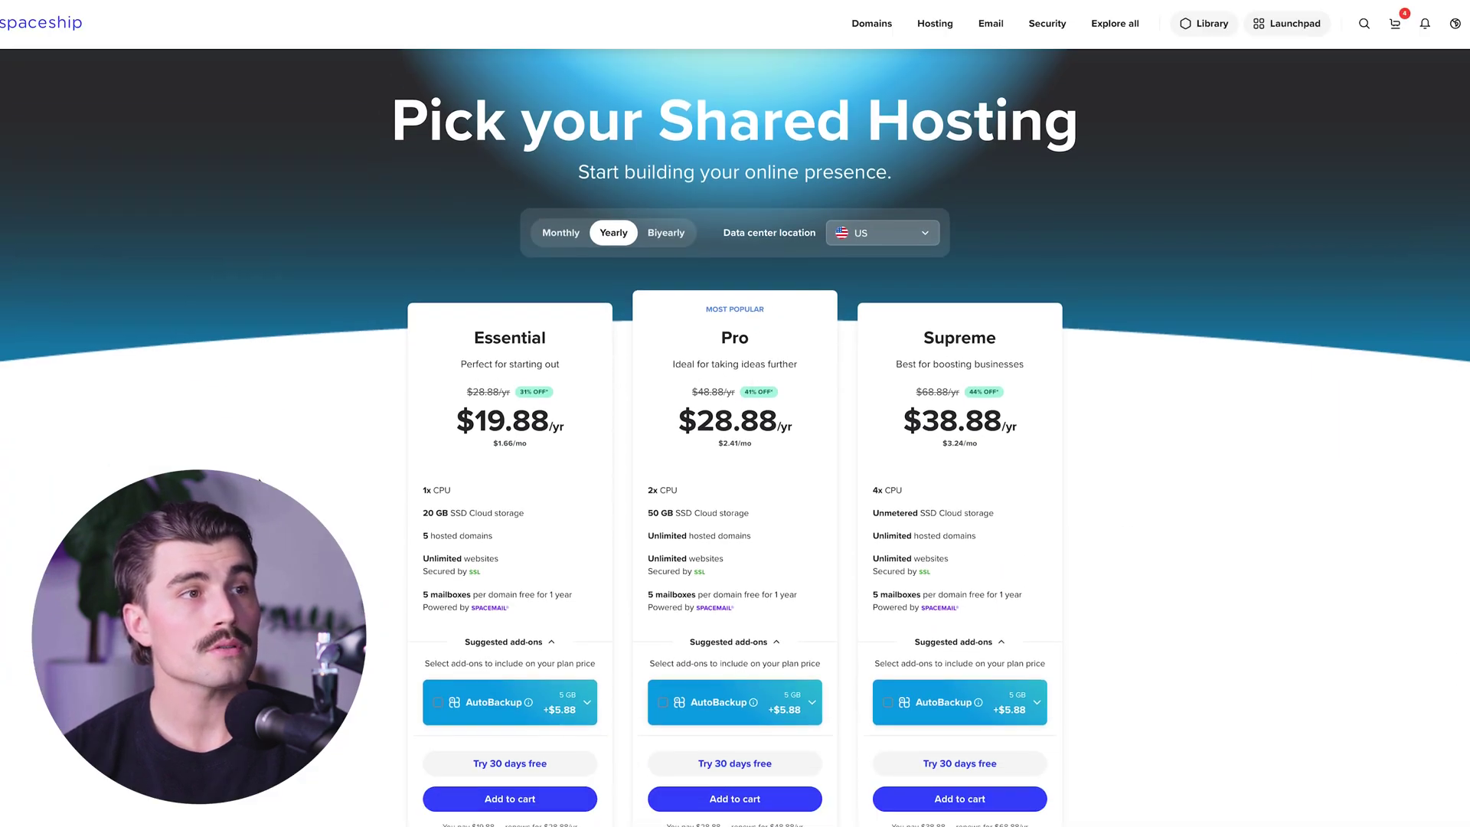
{"action": "scroll", "coordinate": [552, 582], "scroll_direction": "down", "scroll_amount": 3}
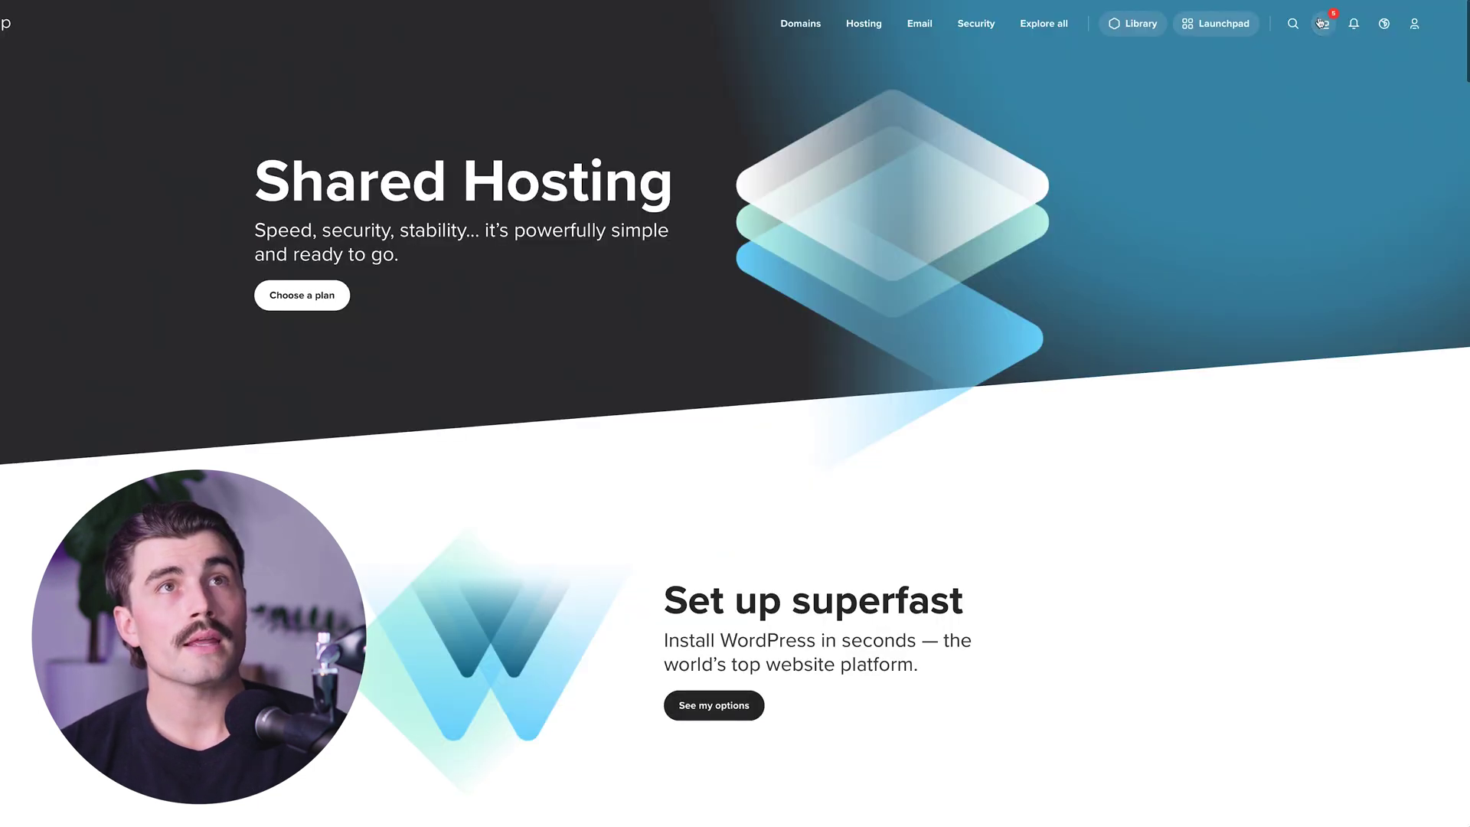
{"action": "left_click", "coordinate": [1322, 23]}
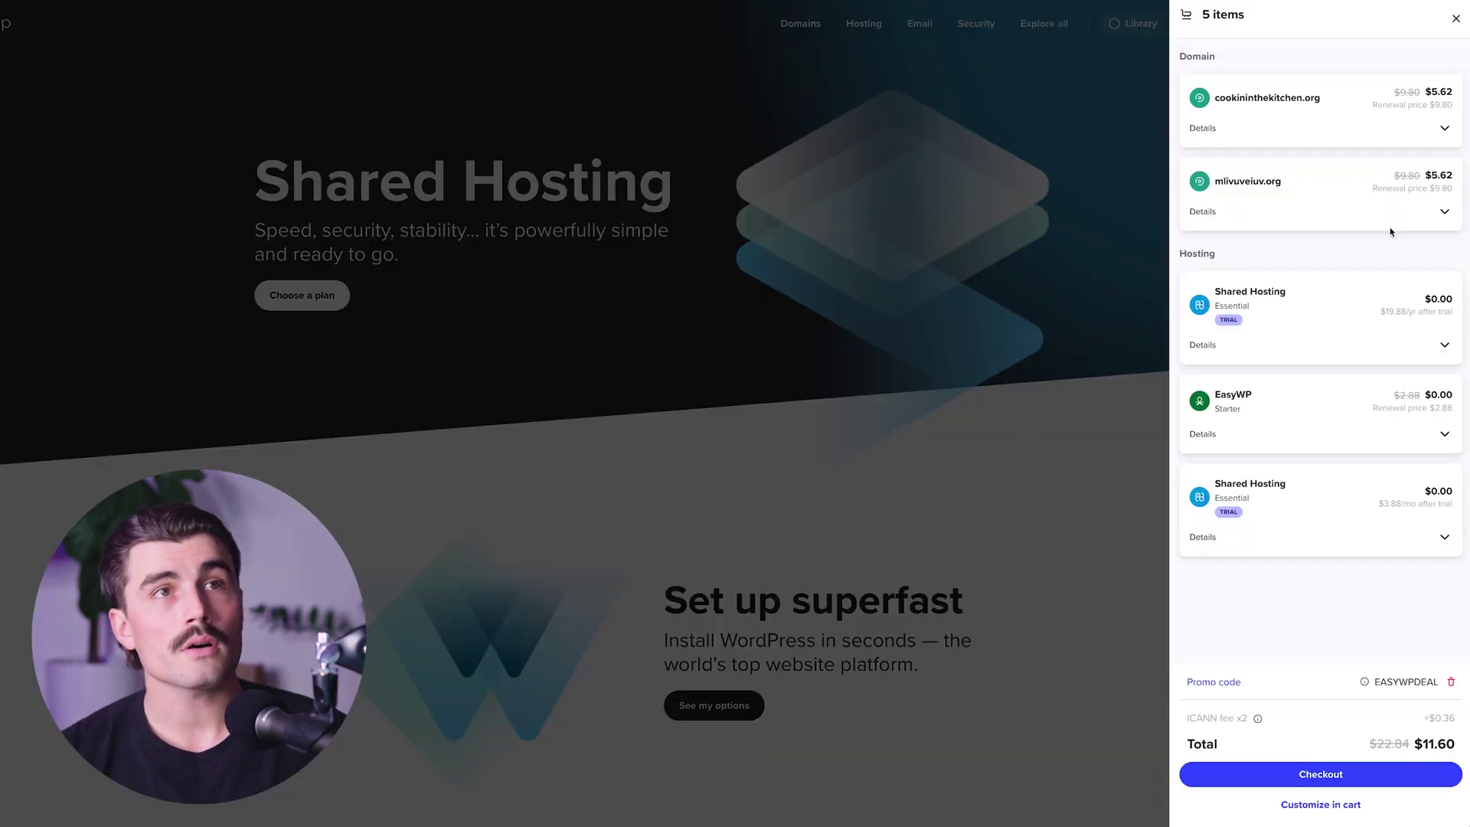
{"action": "left_click", "coordinate": [1391, 231]}
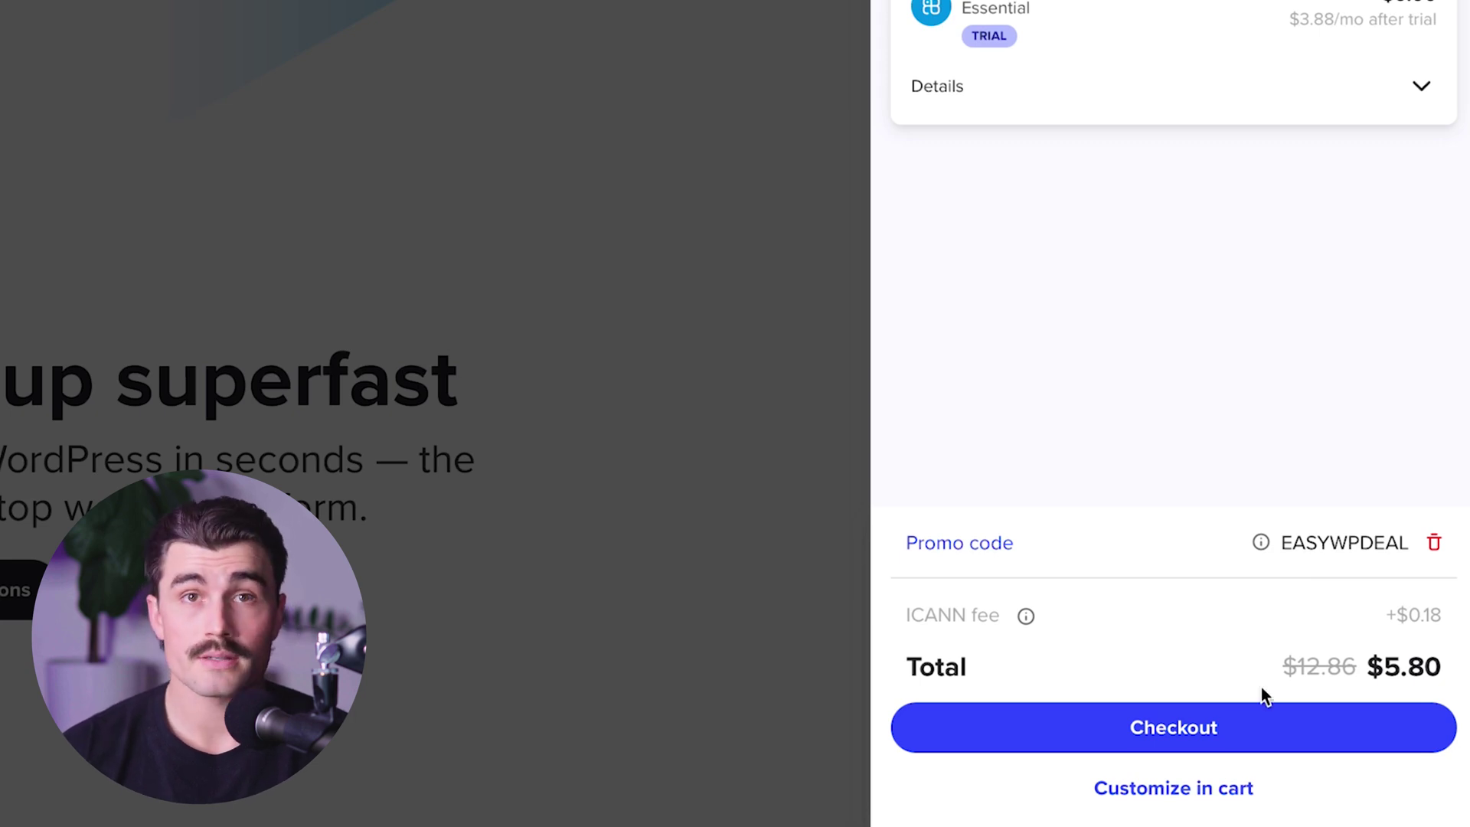
Step: Check out and pay the $5.80 order, then start Unbox for cookininthekitchen.org
{"action": "left_click", "coordinate": [1195, 728]}
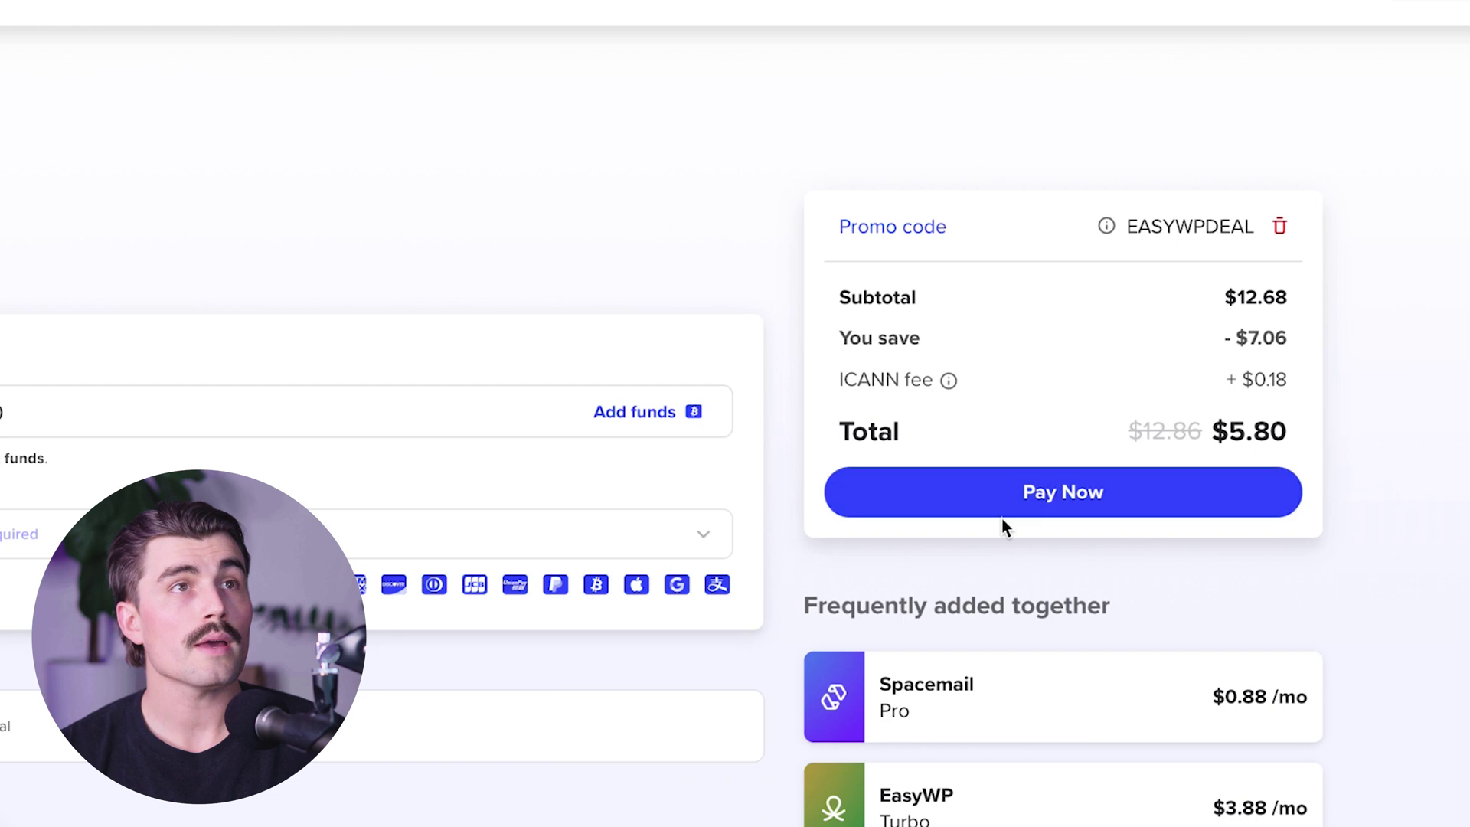
{"action": "left_click", "coordinate": [1003, 496]}
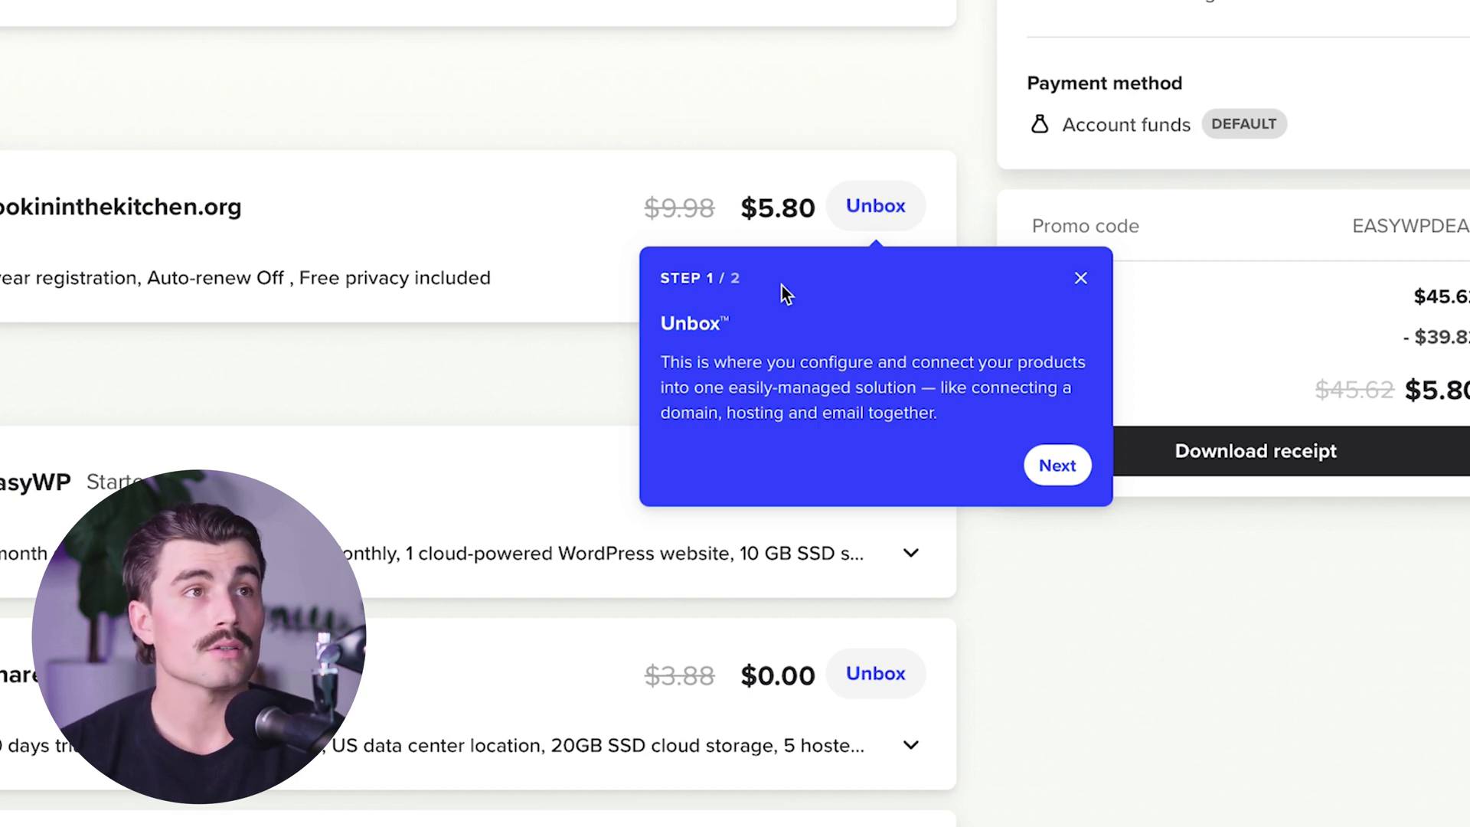
{"action": "left_click", "coordinate": [878, 218]}
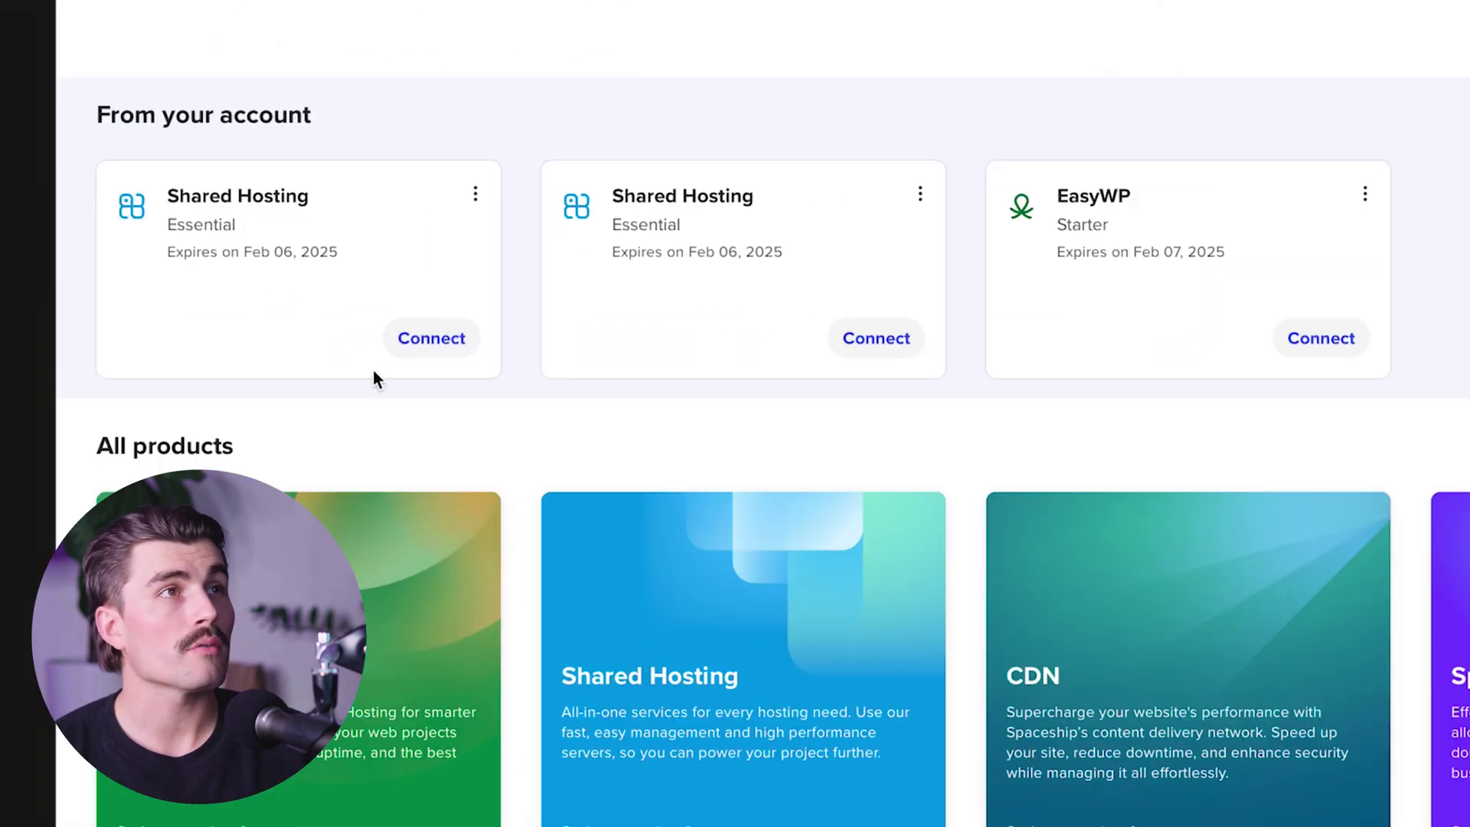
Step: Connect the first Shared Hosting Essential plan and continue to the email step
{"action": "left_click", "coordinate": [435, 345]}
{"action": "left_click", "coordinate": [1156, 717]}
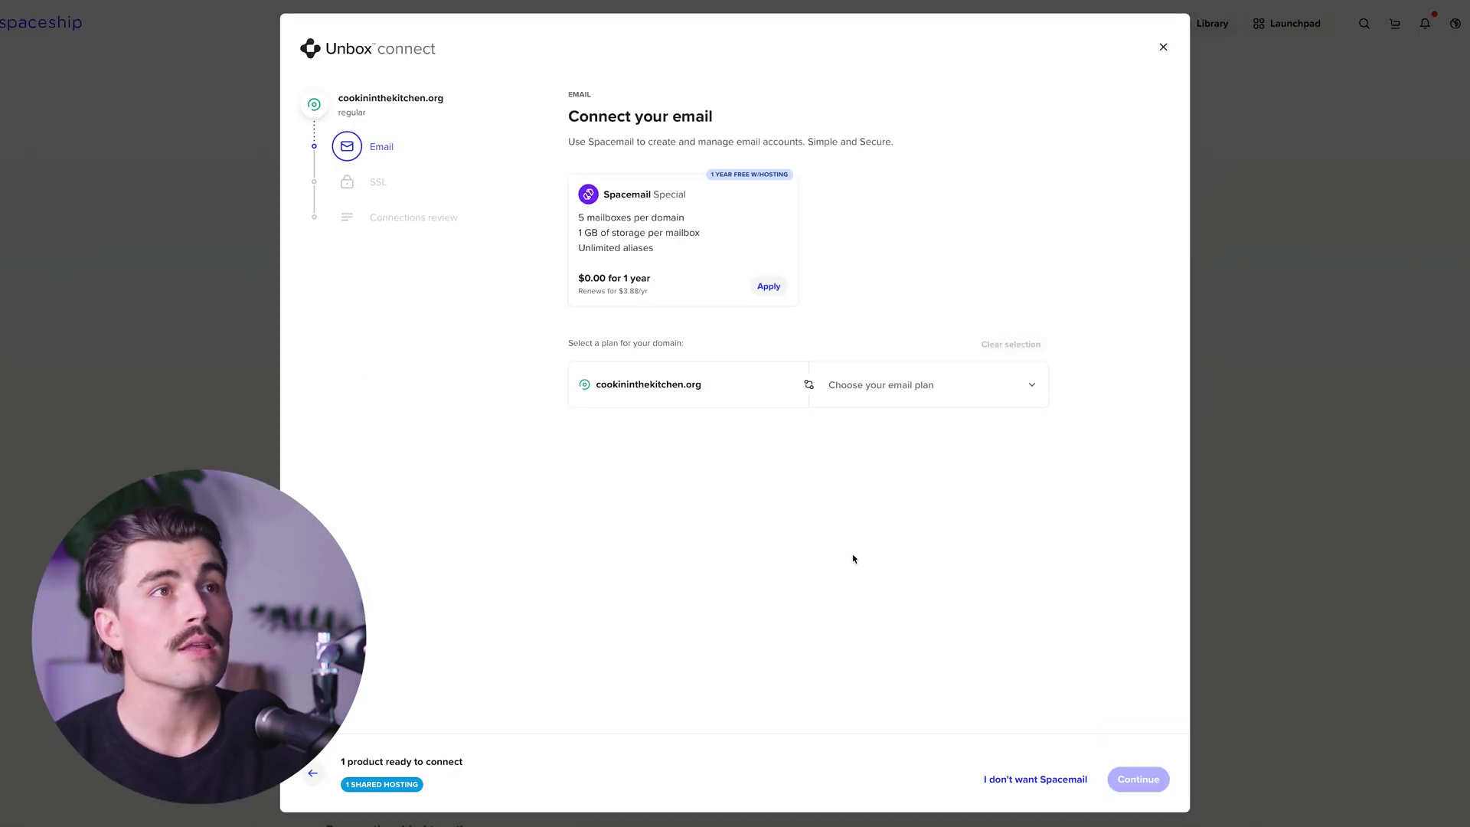
Step: Decline Spacemail, apply FreeSSL, and connect hosting and SSL to cookininthekitchen.org
{"action": "left_click", "coordinate": [1000, 782]}
{"action": "left_click", "coordinate": [769, 287]}
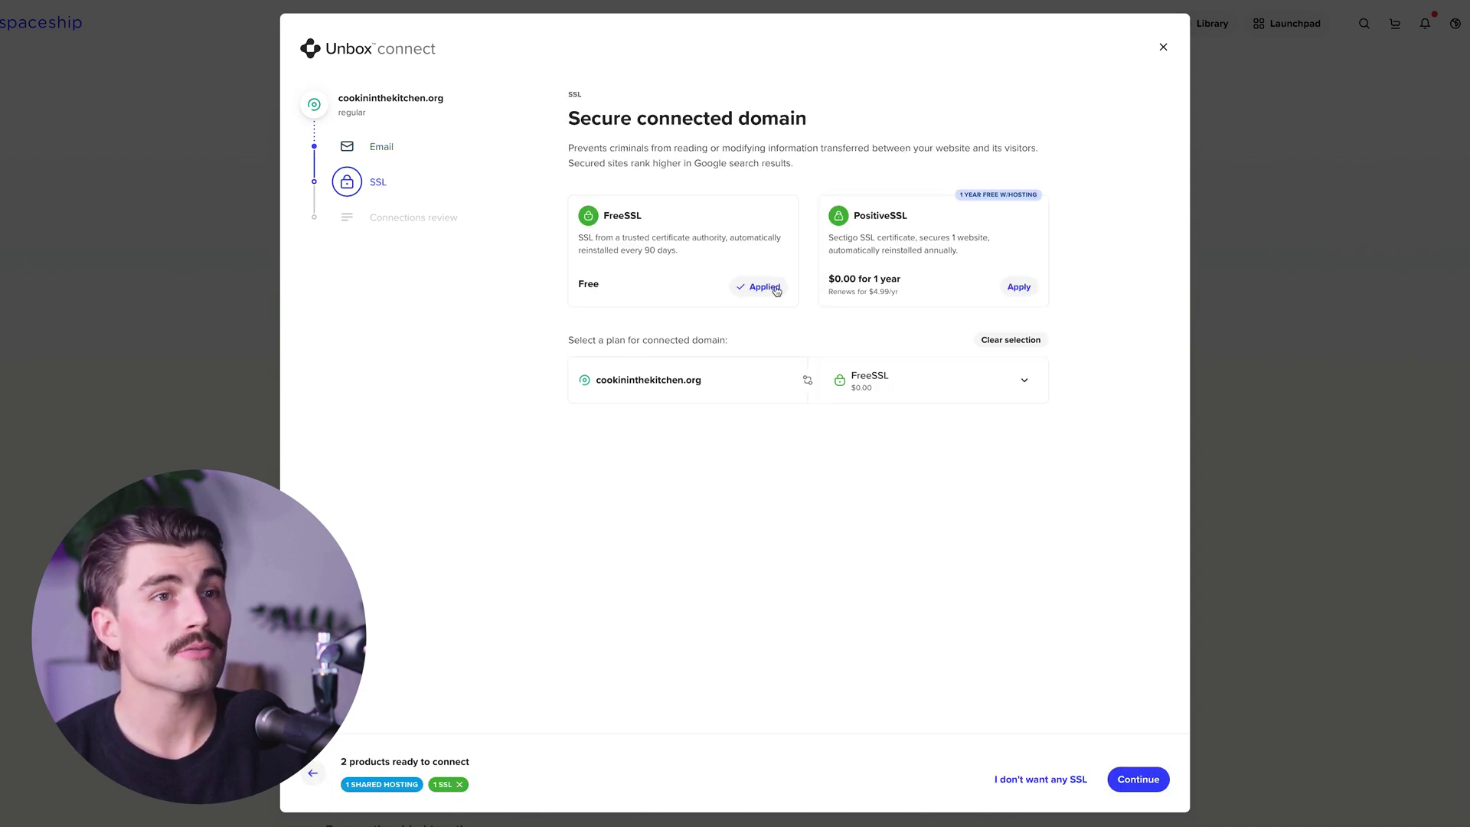
{"action": "left_click", "coordinate": [1138, 778]}
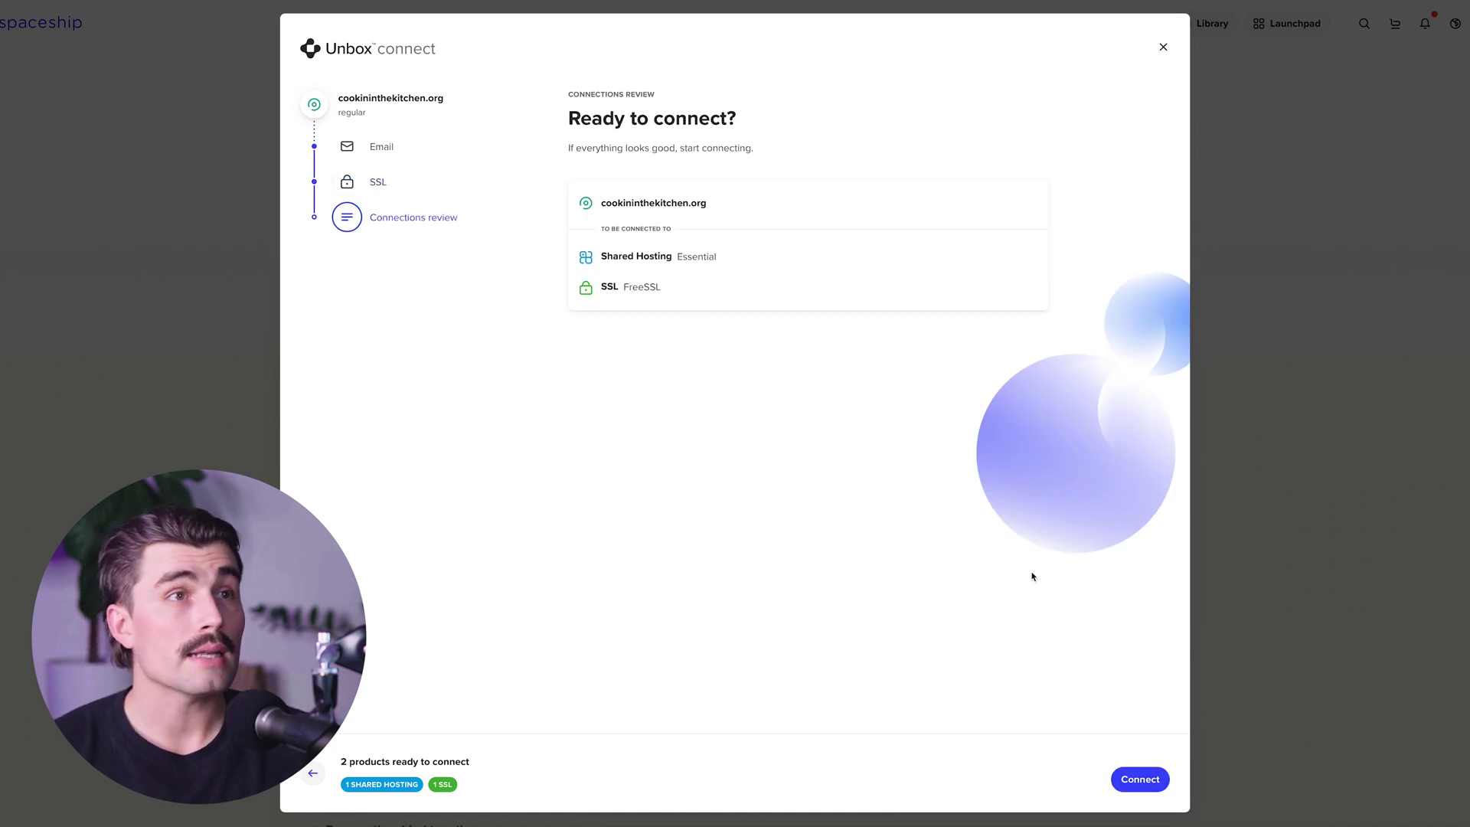
{"action": "left_click", "coordinate": [1140, 779]}
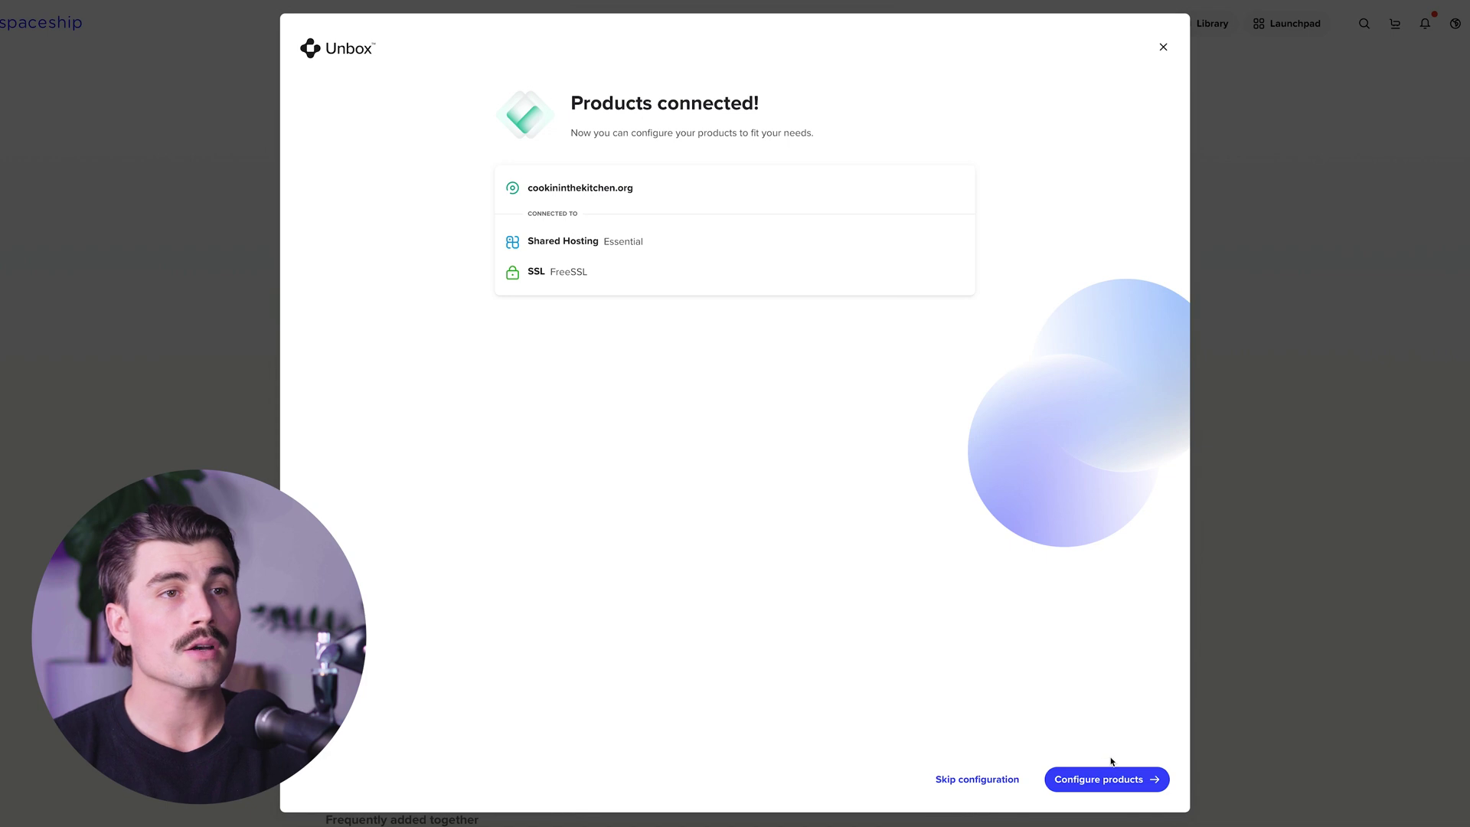
Step: Configure the connected products and pick a website platform option to finish Unbox
{"action": "left_click", "coordinate": [1106, 779]}
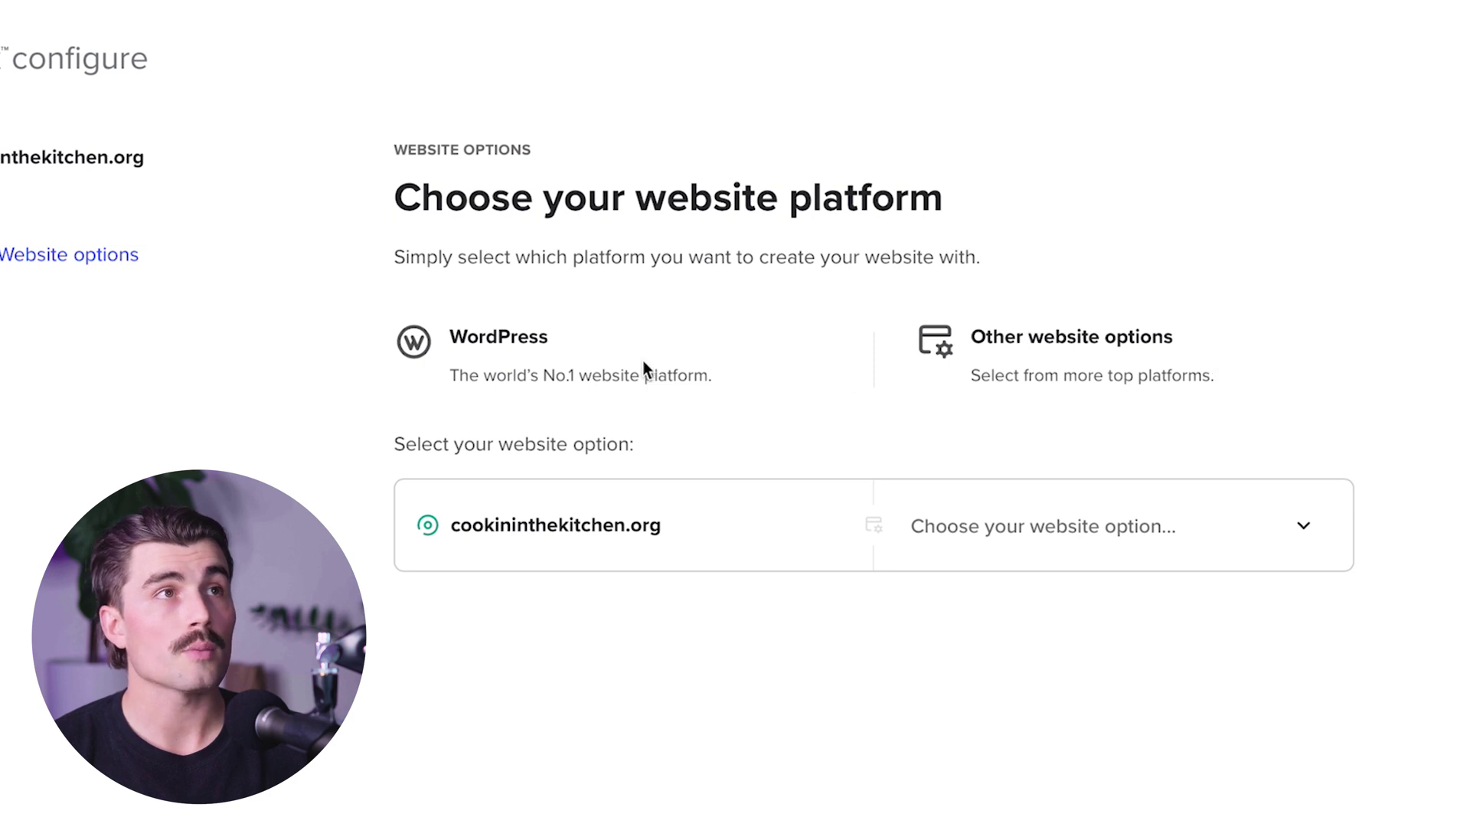
{"action": "left_click", "coordinate": [1164, 527]}
{"action": "left_click", "coordinate": [988, 692]}
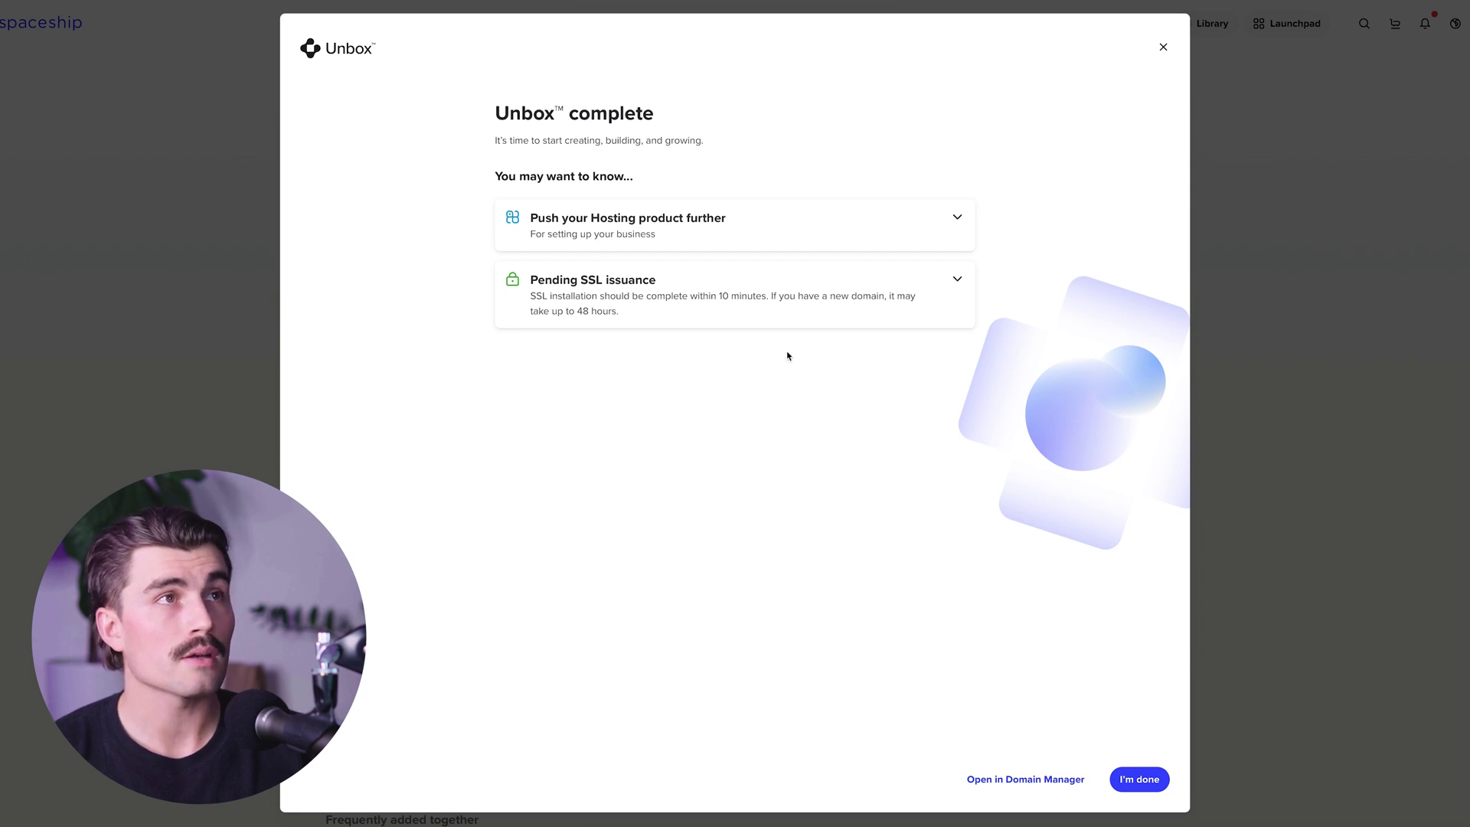
Step: Dismiss the Unbox complete dialog and switch to the Launchpad app groups
{"action": "left_click", "coordinate": [1137, 780]}
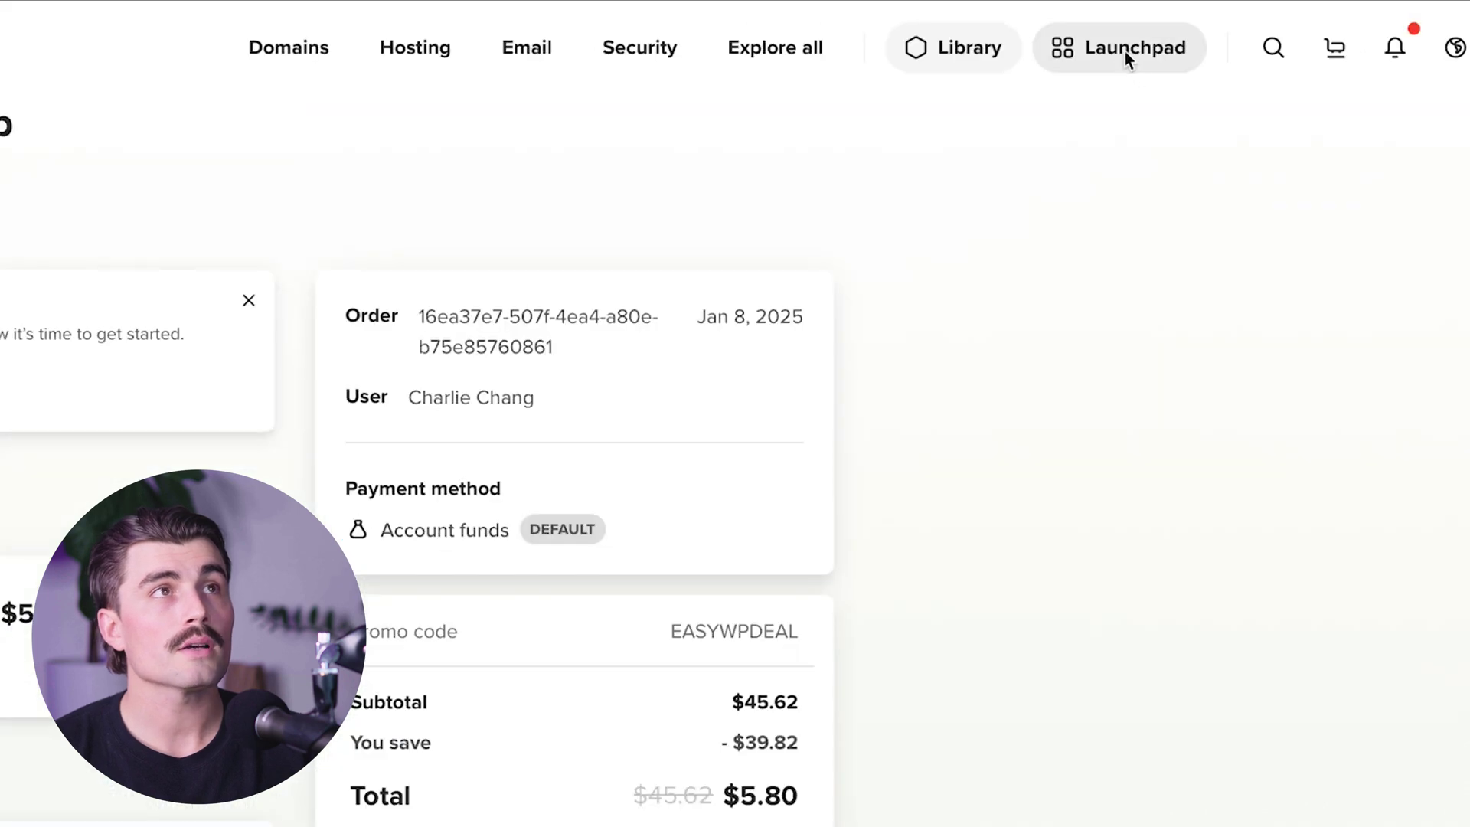
{"action": "left_click", "coordinate": [1291, 23]}
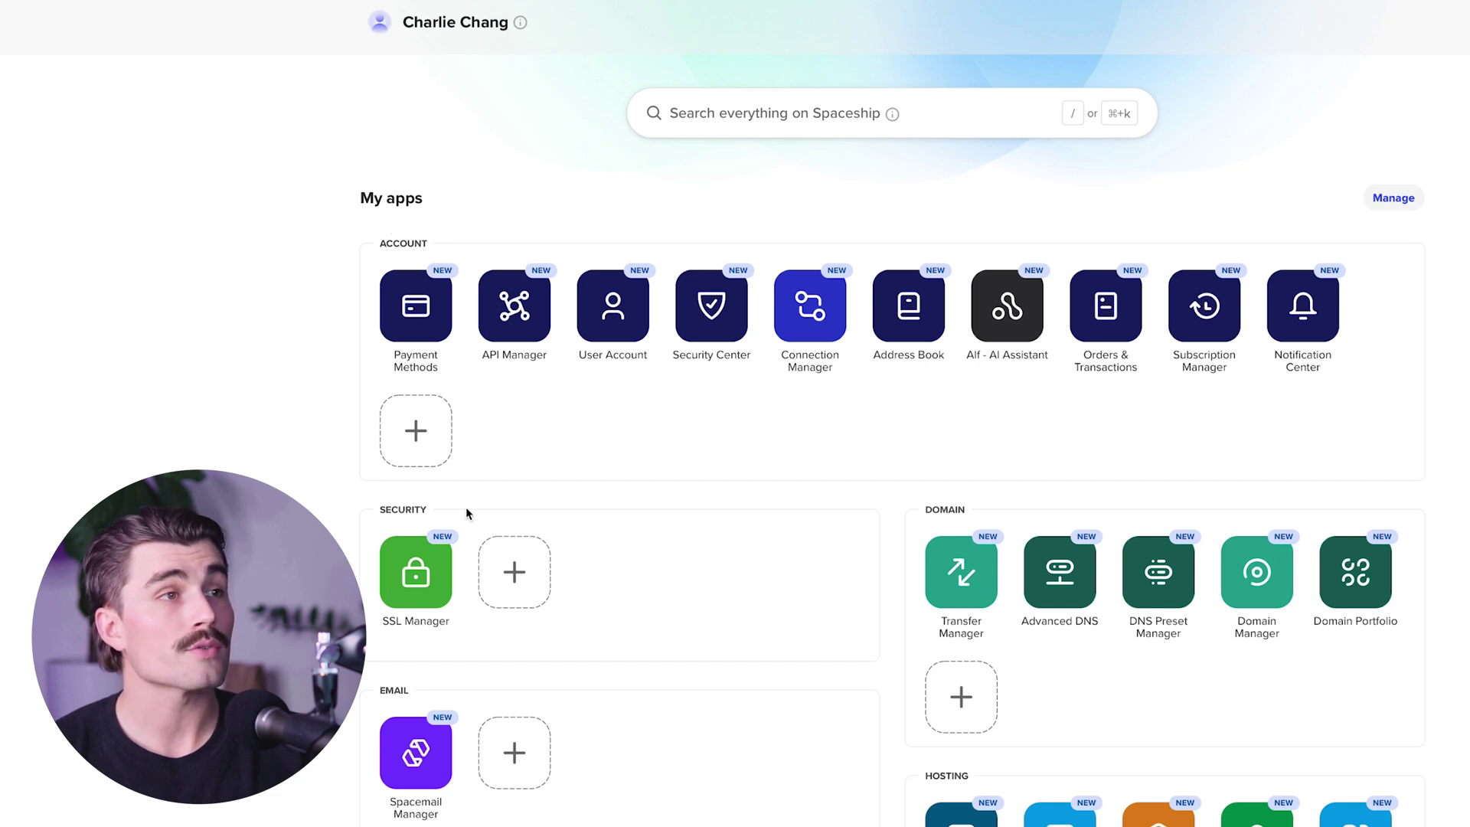
{"action": "scroll", "coordinate": [936, 509], "scroll_direction": "down", "scroll_amount": 3}
{"action": "scroll", "coordinate": [937, 509], "scroll_direction": "down", "scroll_amount": 3}
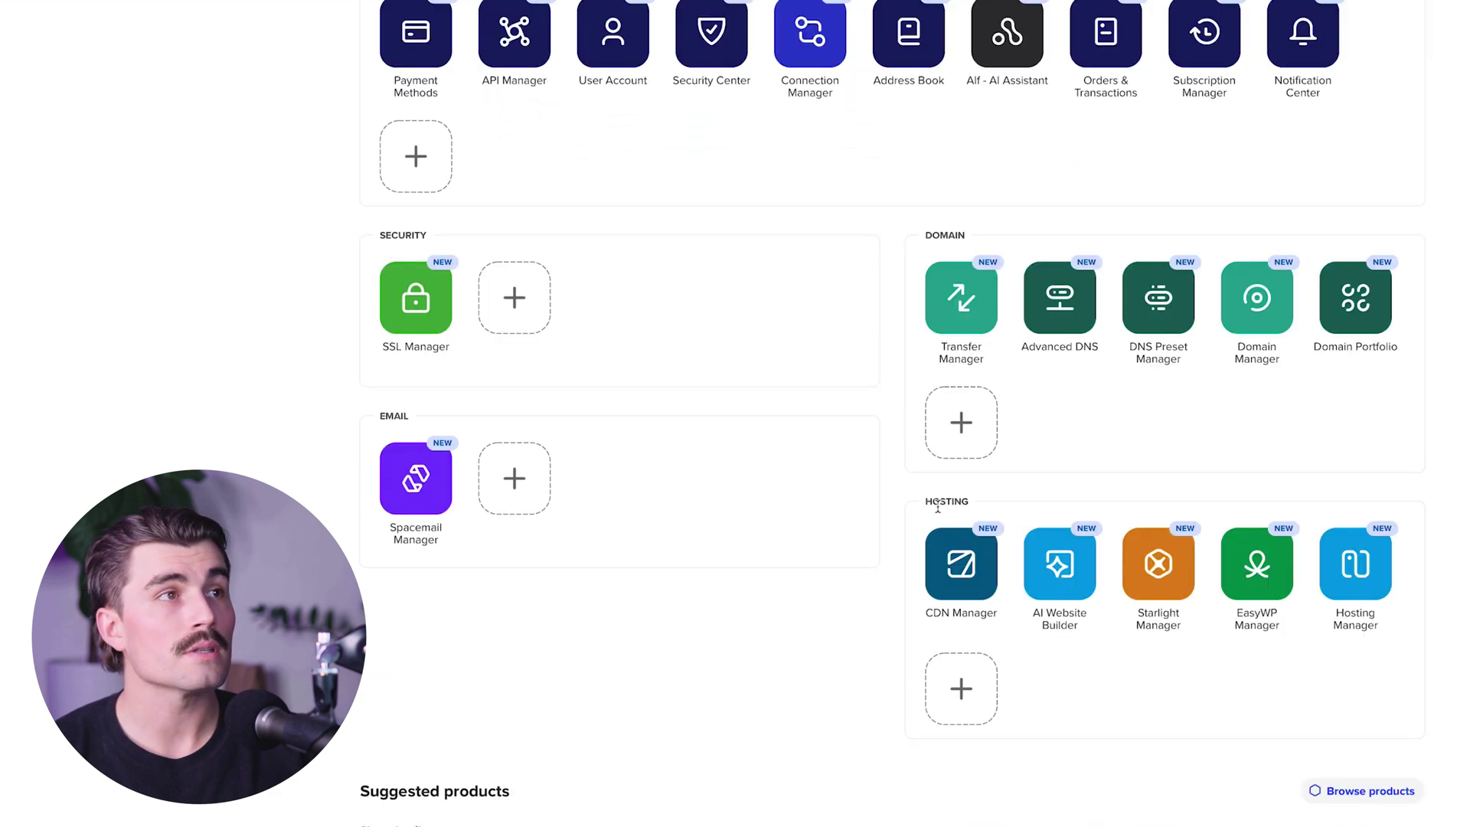